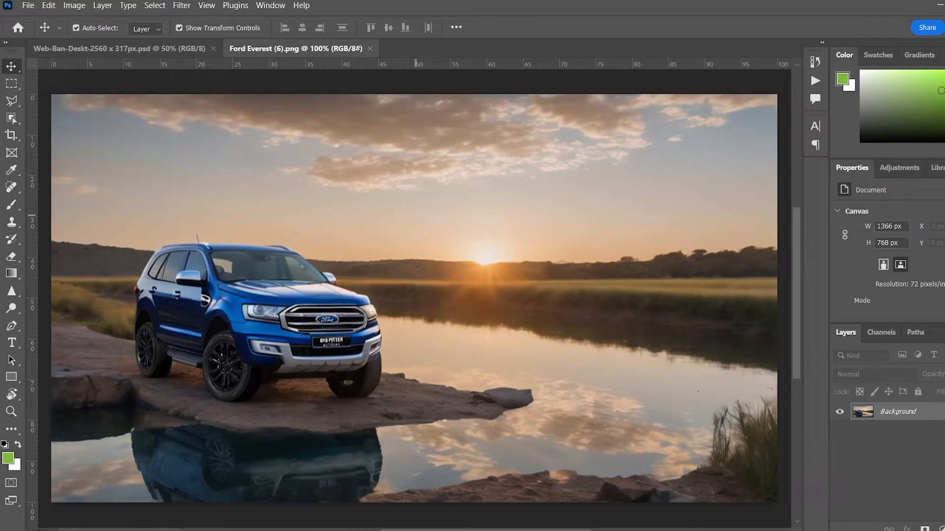
# Place the Ford Everest image at the left end of the Web-Ban-Deskt banner document and scale it to about 89%
pyautogui.moveTo(424, 239); pyautogui.dragTo(295, 286)
pyautogui.hotkey('ctrl', 't')
pyautogui.moveTo(436, 401); pyautogui.dragTo(396, 377)
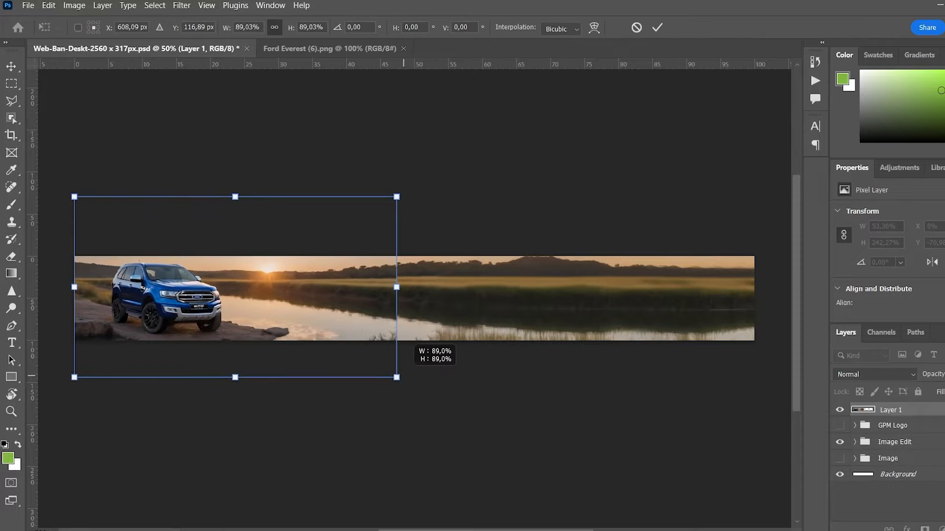
pyautogui.press('Return')
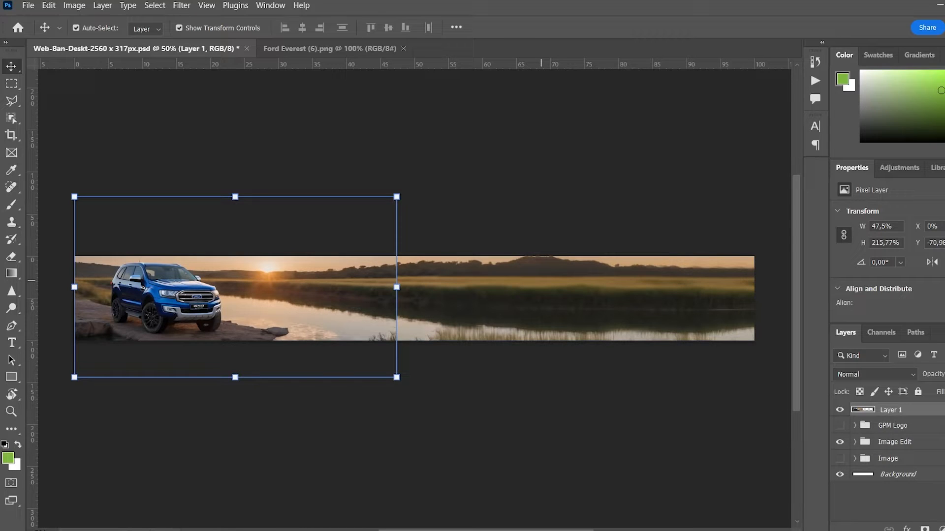
pyautogui.click(530, 237)
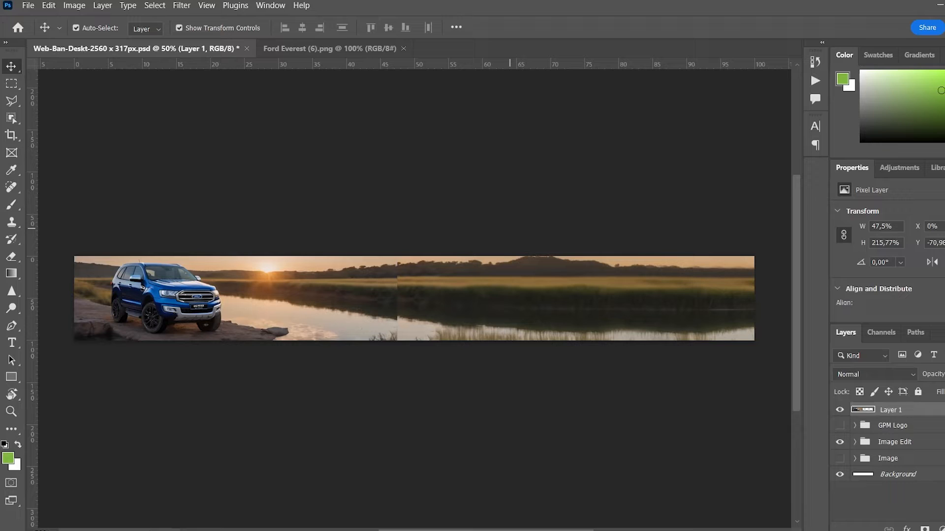
# Undo the scaling of the placed Ford Everest image and delete its layer from the banner
pyautogui.hotkey('ctrl', 'z')
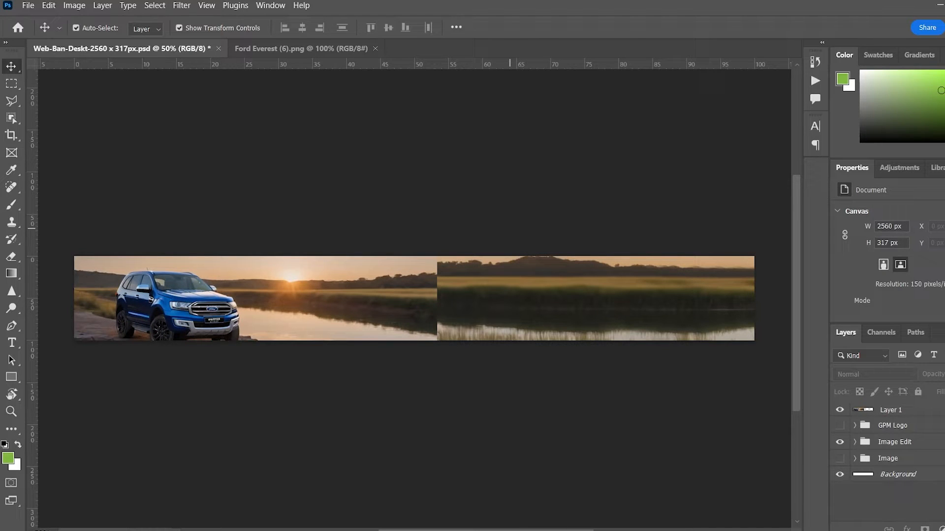
pyautogui.click(411, 285)
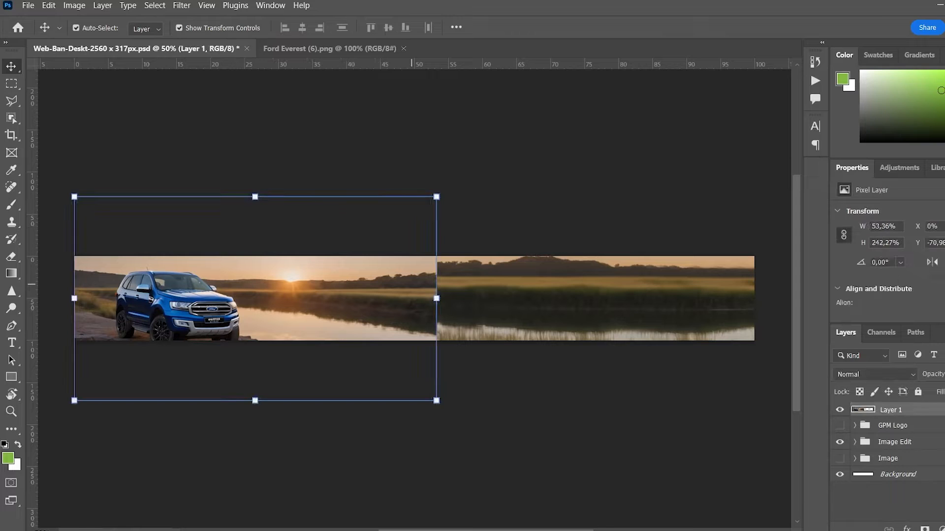
pyautogui.press('Delete')
pyautogui.click(461, 348)
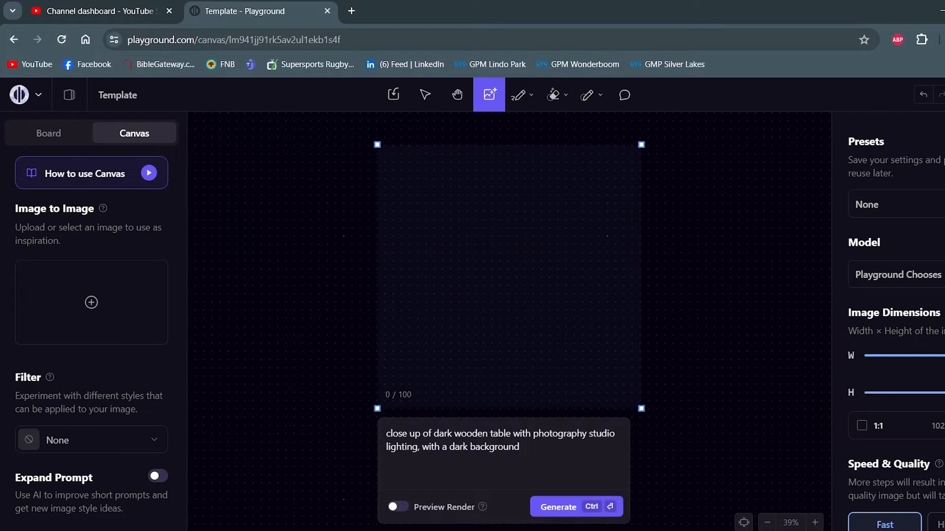
# Generate an image in Playground from the prompt "close up of dark wooden table with photography studio lighting, with a dark background"
pyautogui.hotkey('ctrl', 'Return')
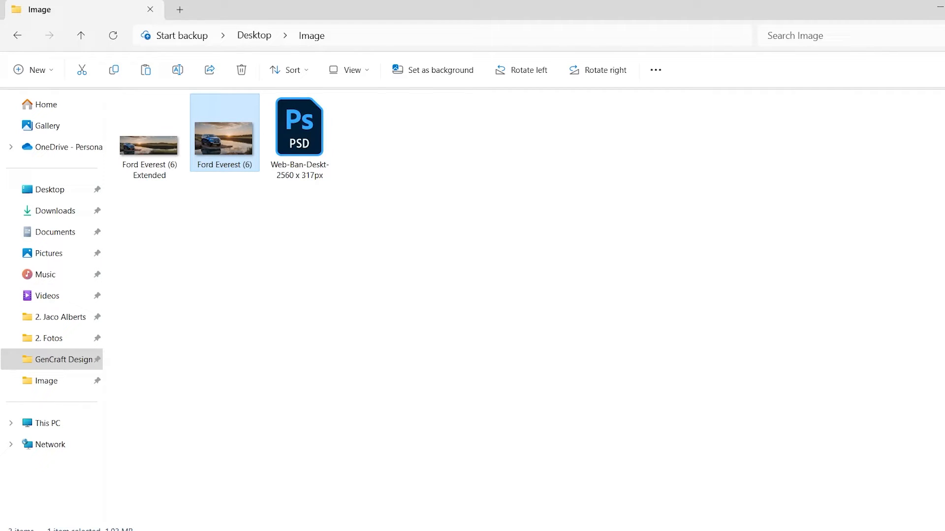
# Load the Ford Everest (6) file into Playground as the Image to Image source and generate it at image strength 100
pyautogui.moveTo(224, 150); pyautogui.dragTo(183, 334)
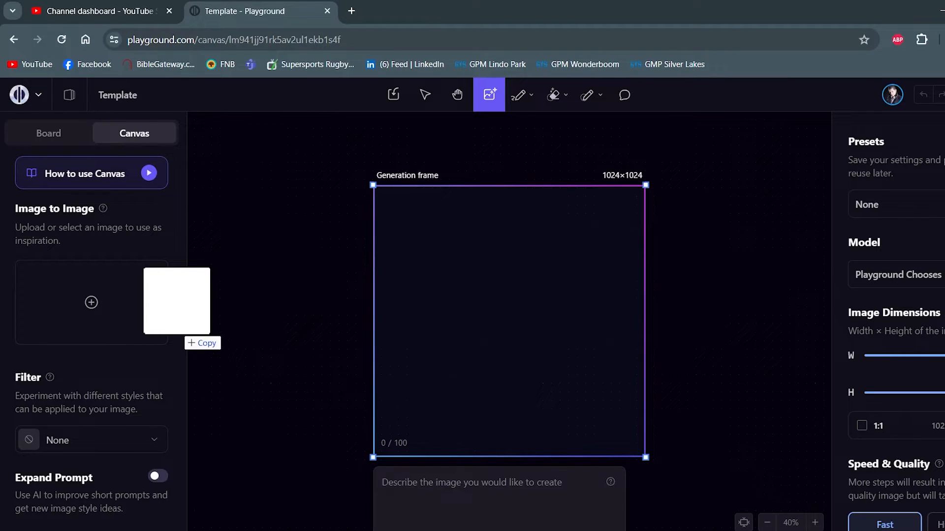
pyautogui.moveTo(186, 338); pyautogui.dragTo(217, 333)
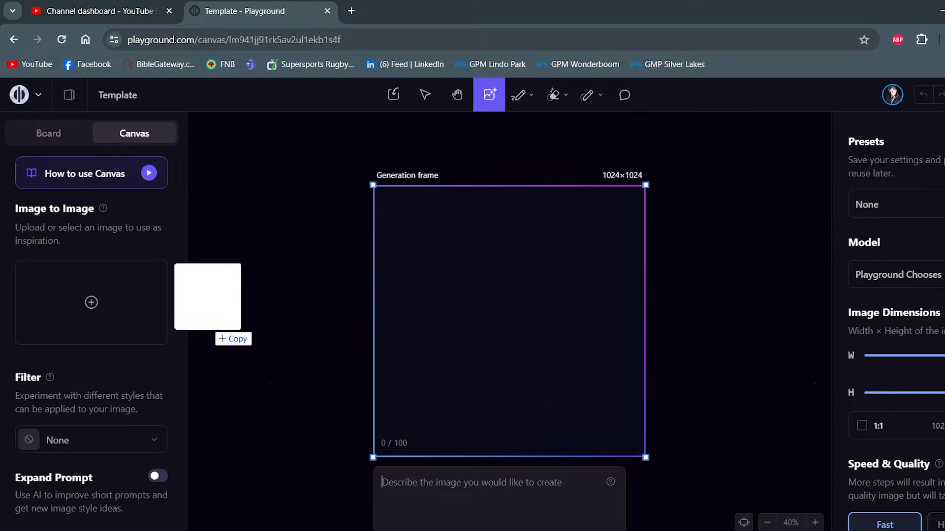
pyautogui.moveTo(217, 333); pyautogui.dragTo(126, 340)
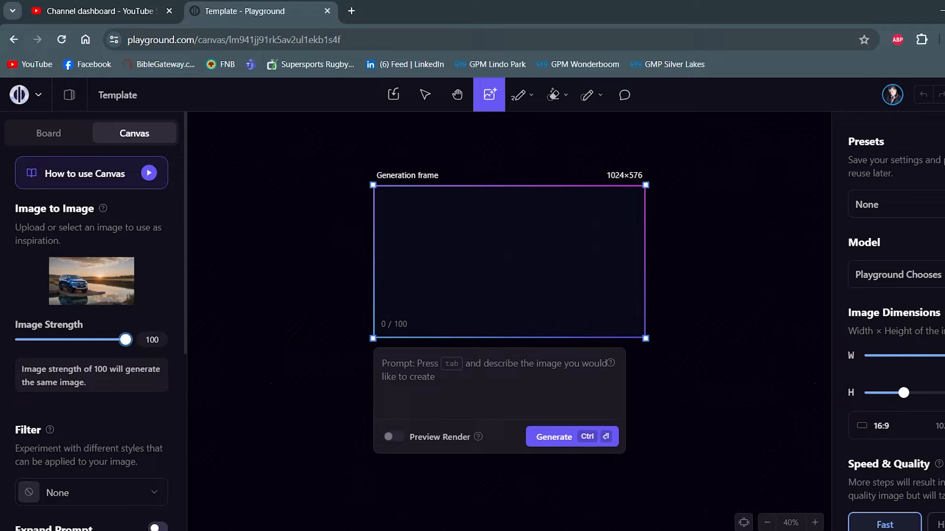
pyautogui.hotkey('ctrl', 'Return')
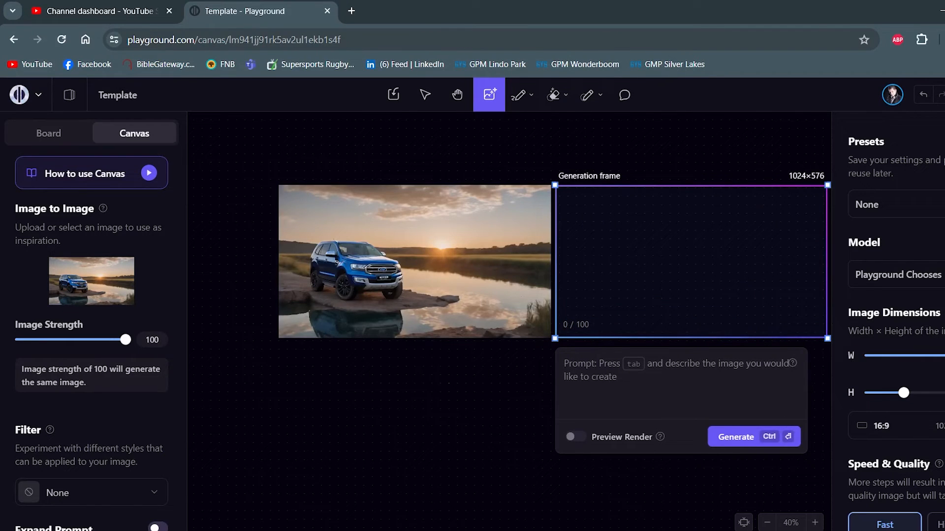
# Overlap the generation frame slightly with the car image's right edge and outpaint the empty area without a prompt
pyautogui.click(415, 262)
pyautogui.click(415, 384)
pyautogui.click(415, 262)
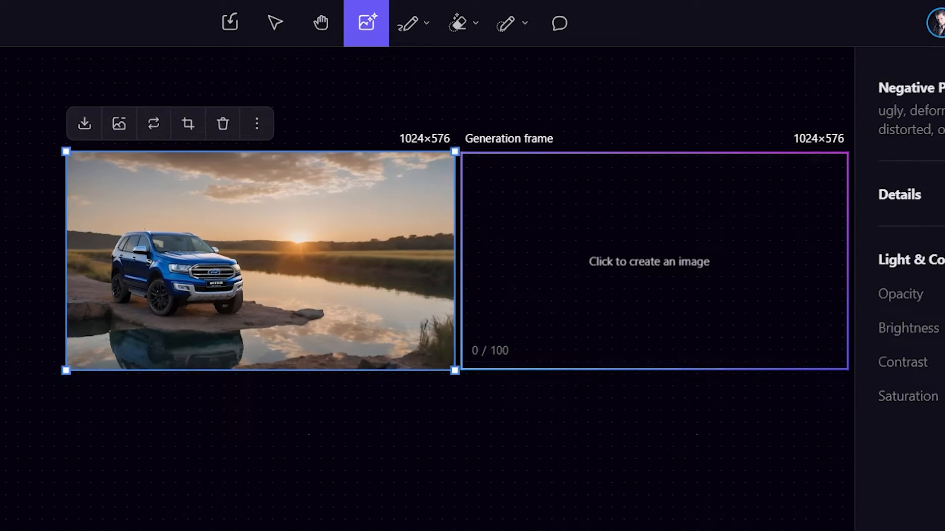
pyautogui.click(654, 261)
pyautogui.moveTo(654, 261); pyautogui.dragTo(586, 261)
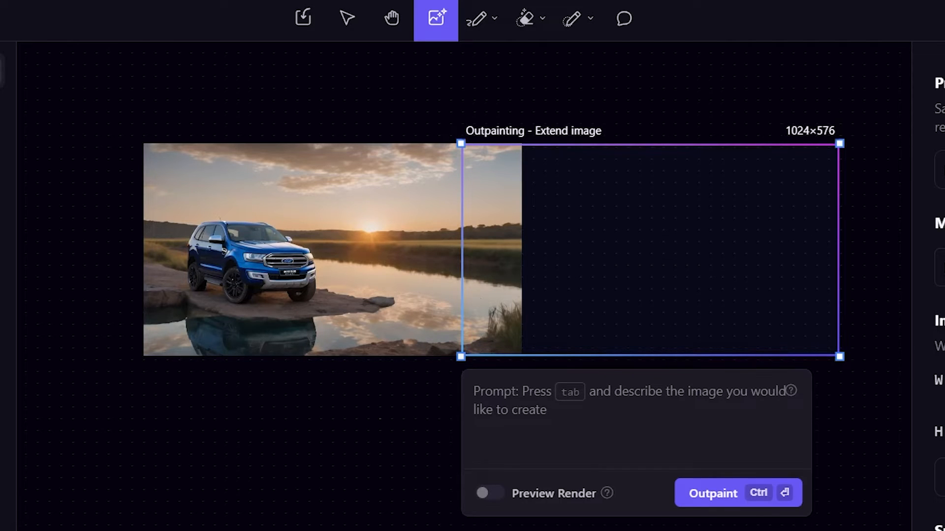
pyautogui.hotkey('ctrl', 'Return')
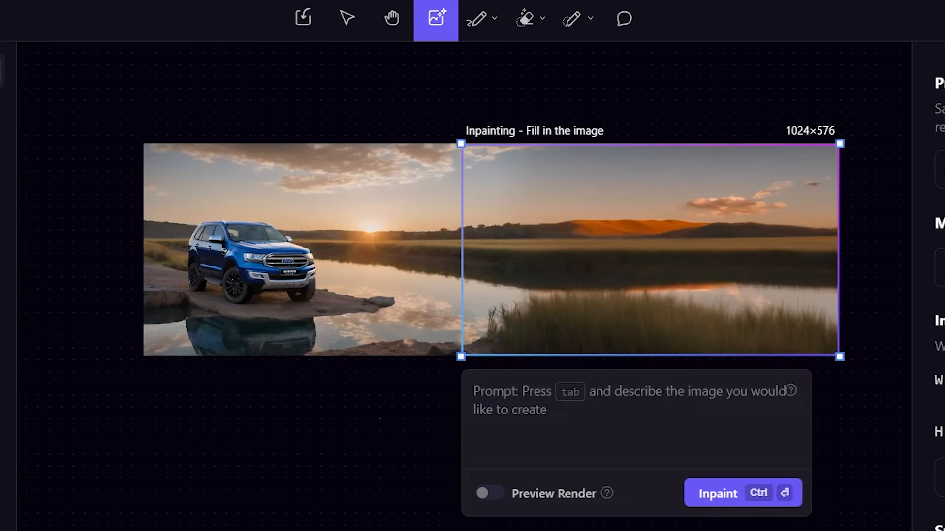
# Undo the outpainted extension of the car image
pyautogui.press('Escape')
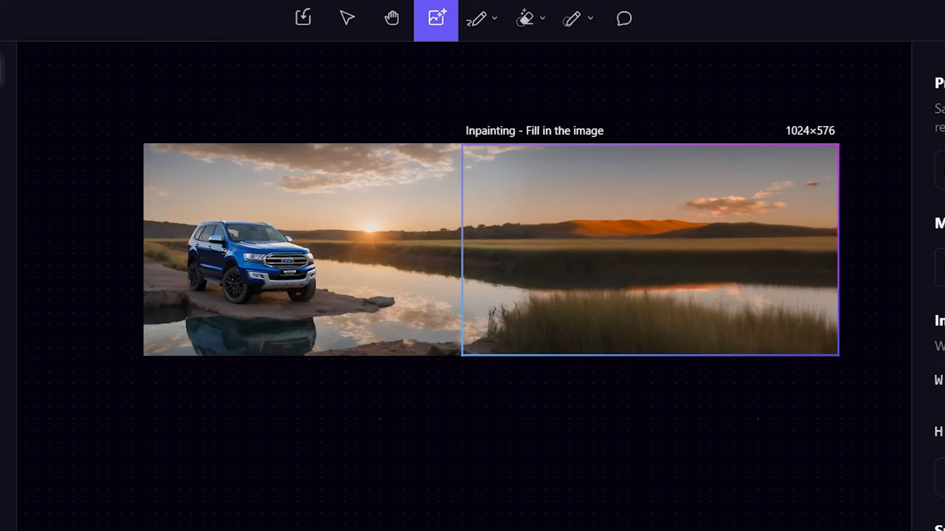
pyautogui.click(650, 251)
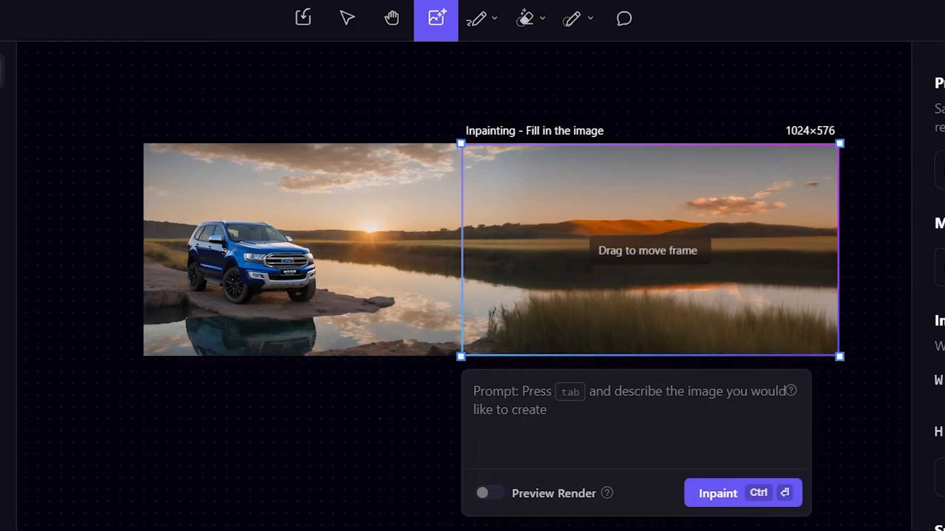
pyautogui.press('Escape')
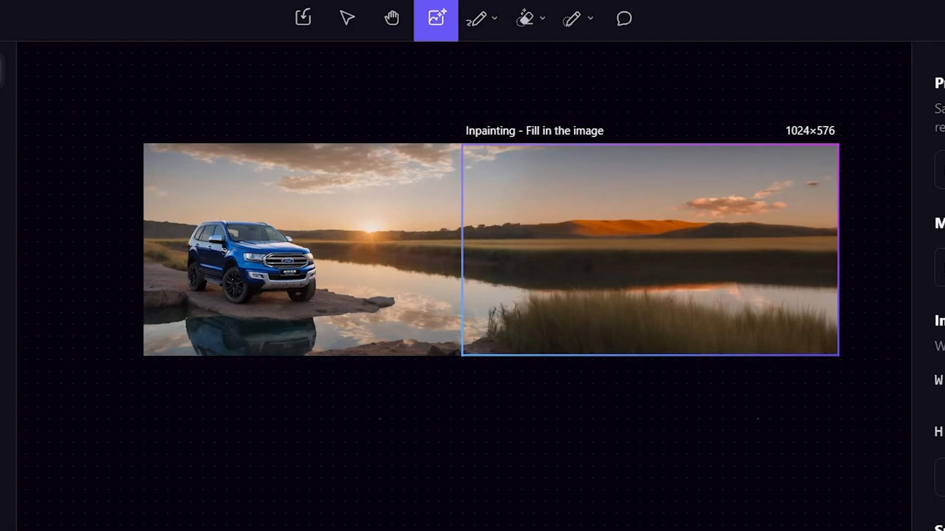
pyautogui.hotkey('ctrl', 'z')
# Increase the generation frame's overlap with the car image's right edge and outpaint the extension again without a prompt
pyautogui.moveTo(647, 250); pyautogui.dragTo(598, 250)
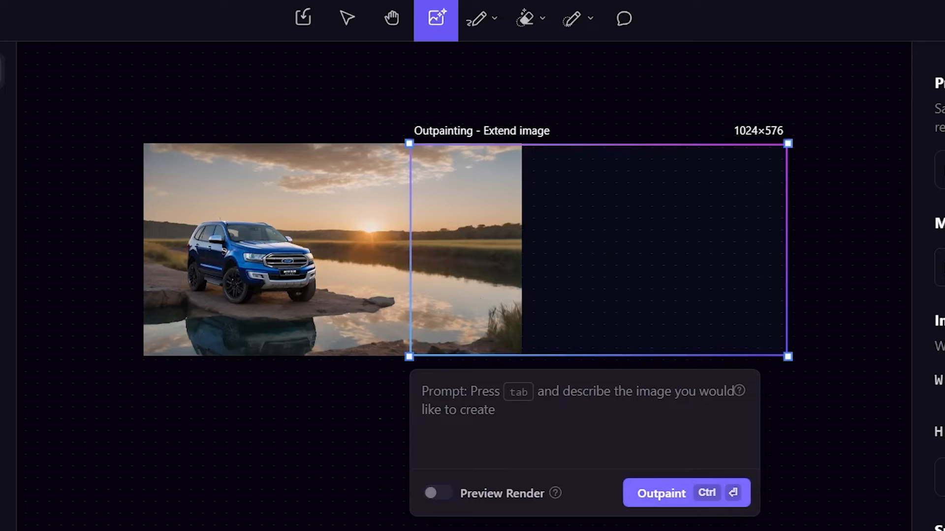
pyautogui.hotkey('ctrl', 'Return')
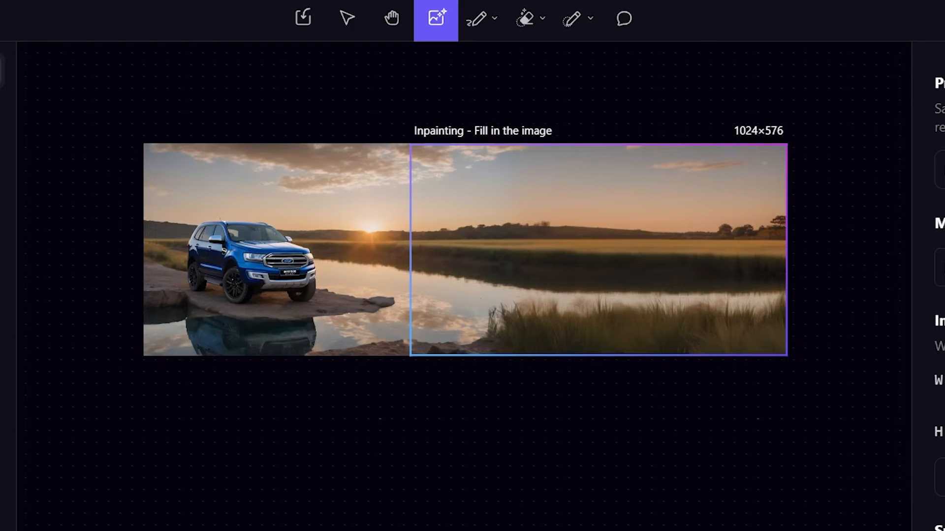
# Move the generation frame along to the extended scene's right edge, keeping about half of it overlapping the image
pyautogui.scroll(-3, 487, 424)
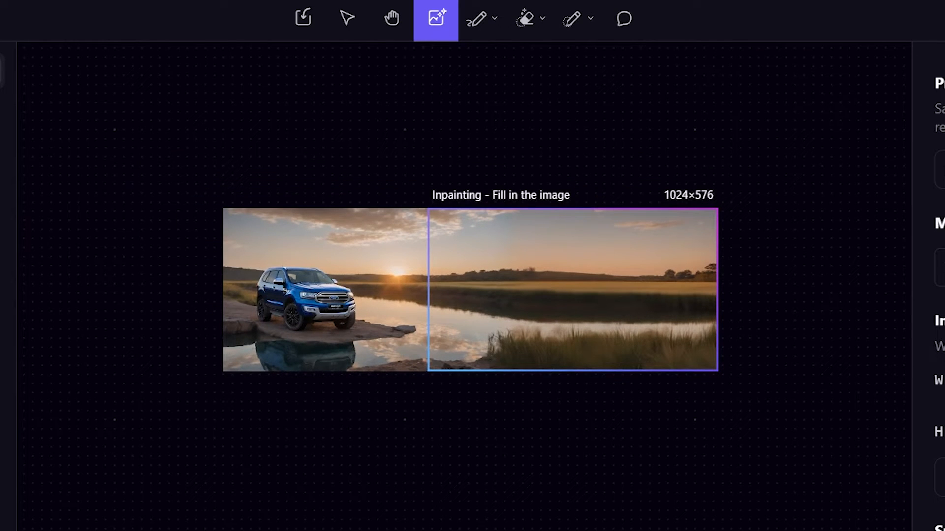
pyautogui.moveTo(487, 424); pyautogui.dragTo(341, 416)
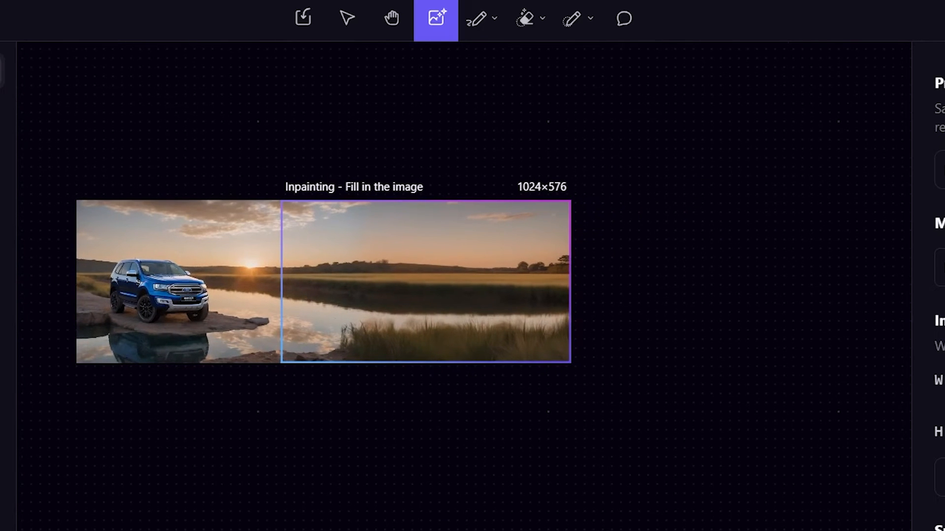
pyautogui.click(423, 282)
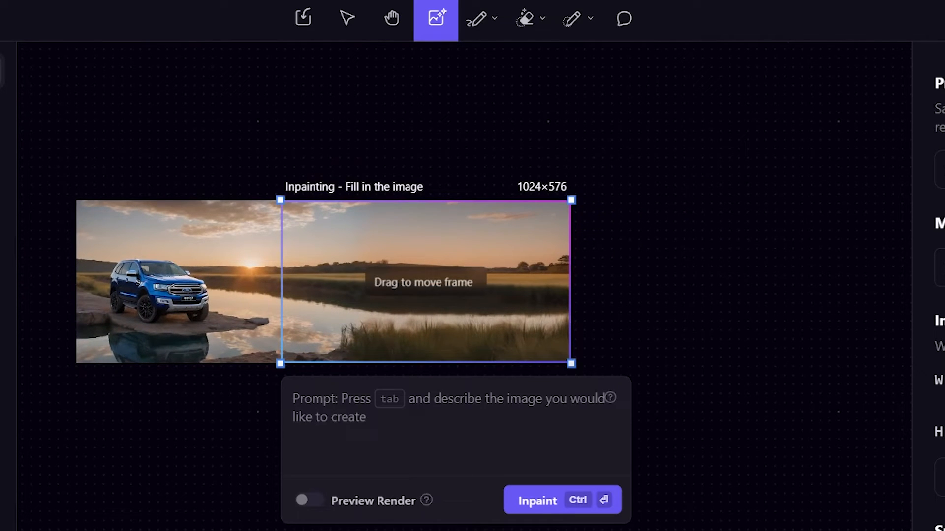
pyautogui.moveTo(424, 282); pyautogui.dragTo(574, 280)
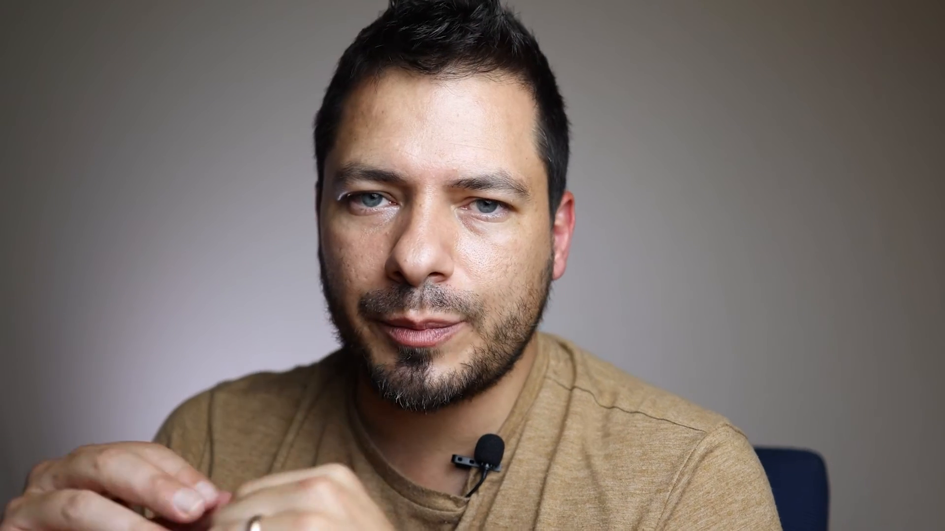